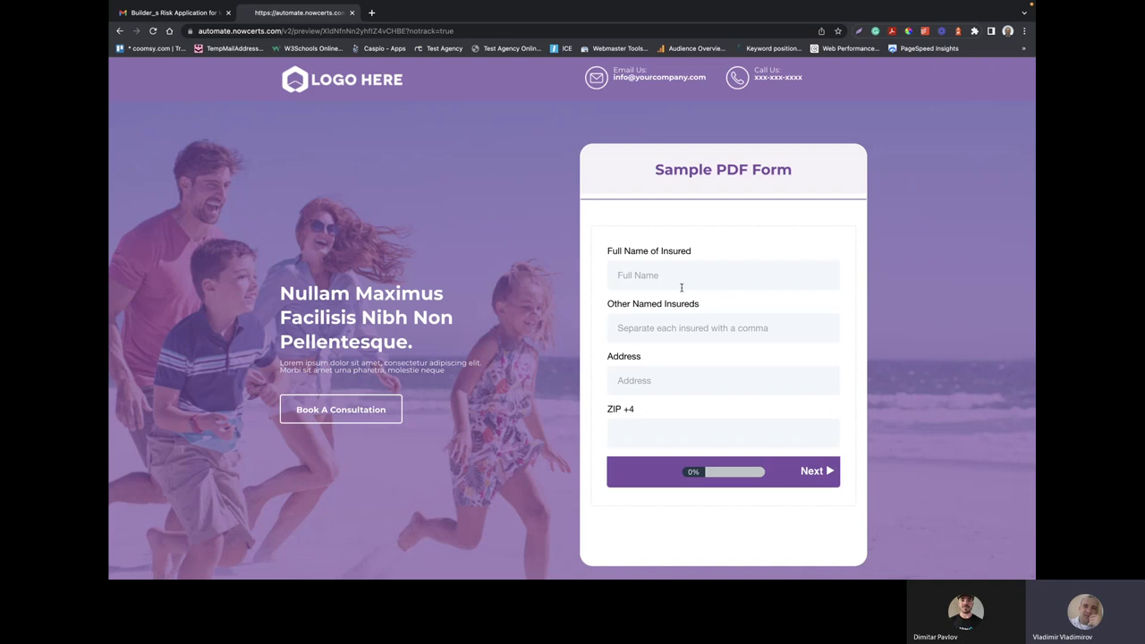
# Switch to Adobe Acrobat to show the blank Builder's Risk Application PDF
pyautogui.press('super+Tab')
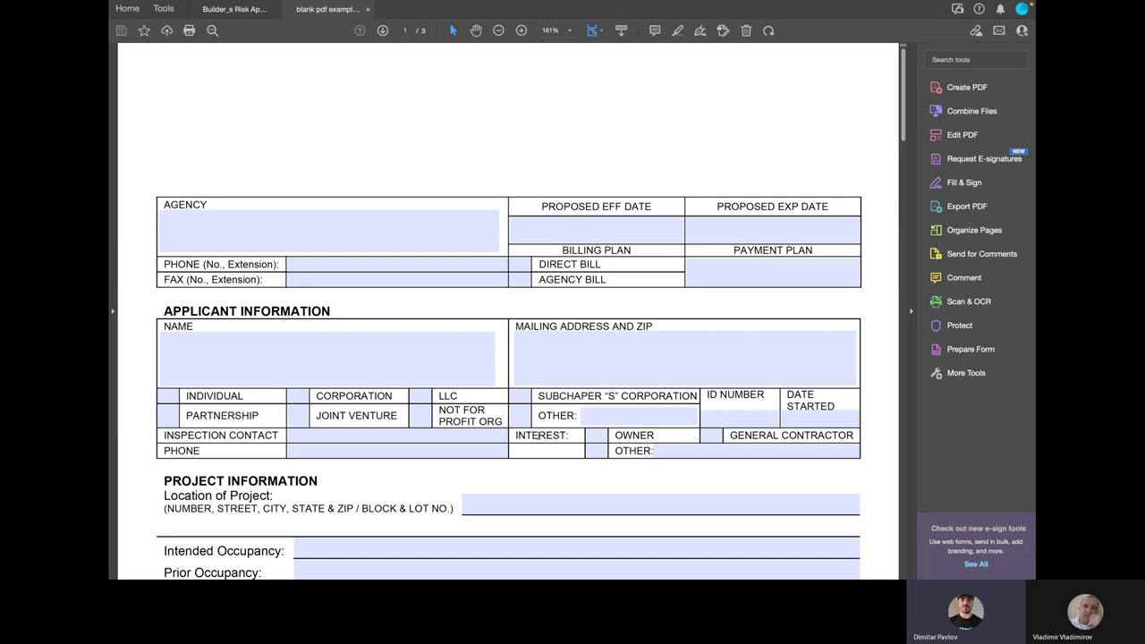
pyautogui.click(403, 229)
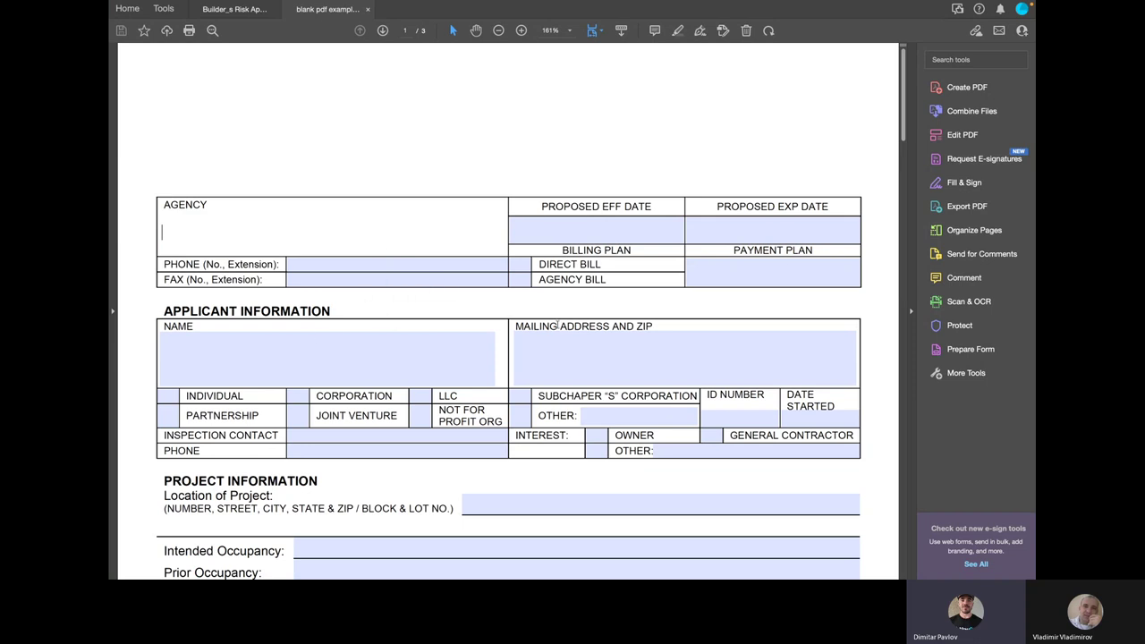
pyautogui.click(774, 271)
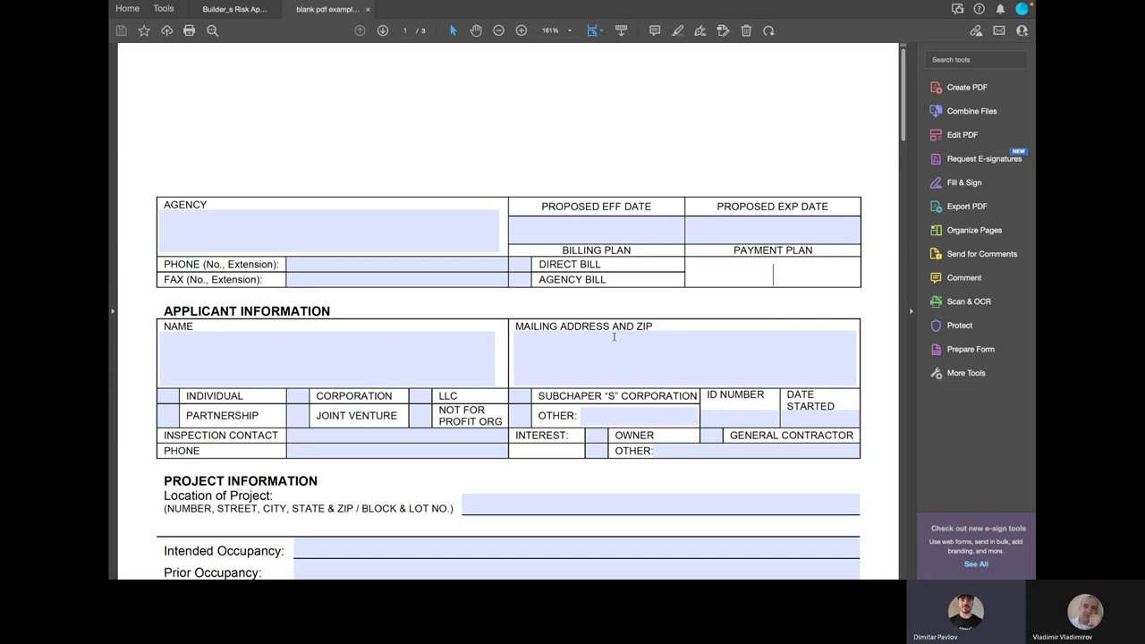
pyautogui.click(169, 394)
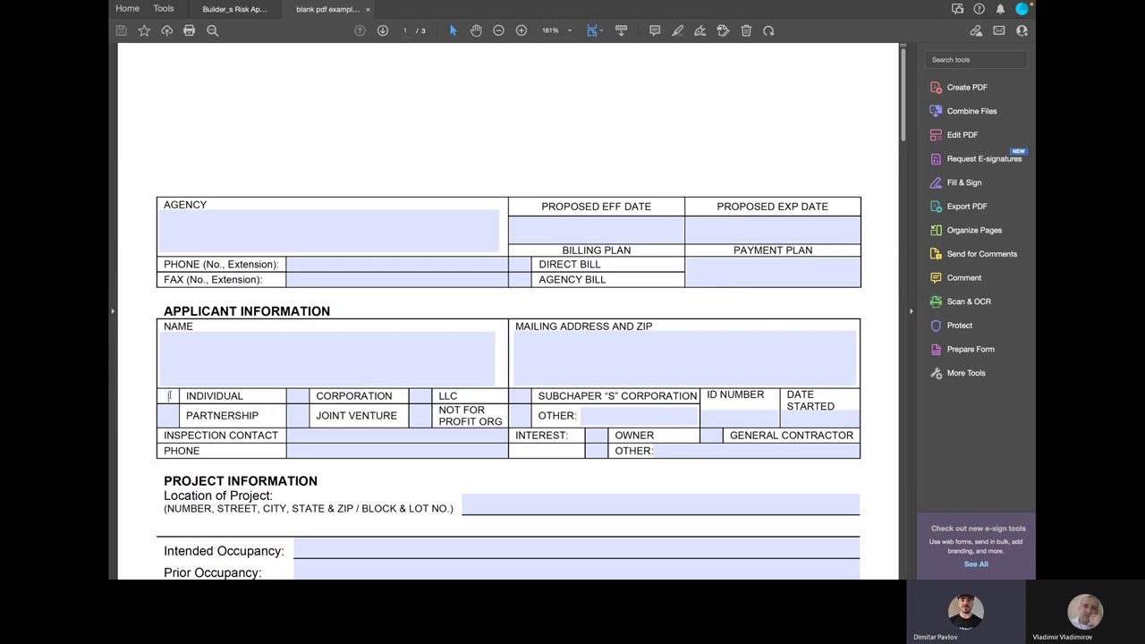
pyautogui.click(302, 395)
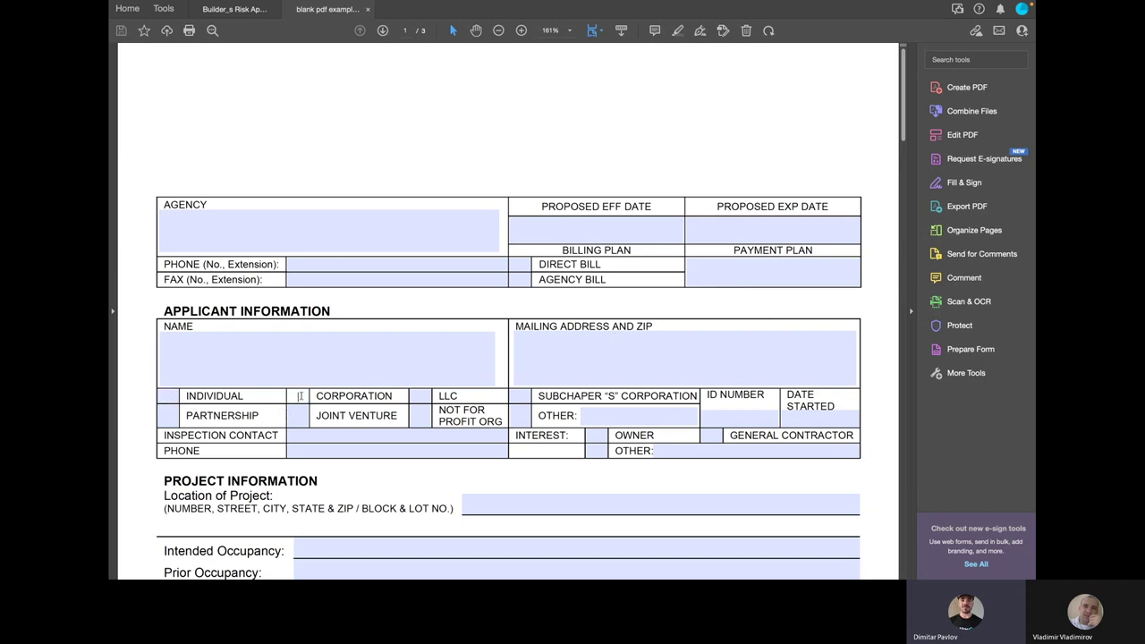
pyautogui.click(169, 395)
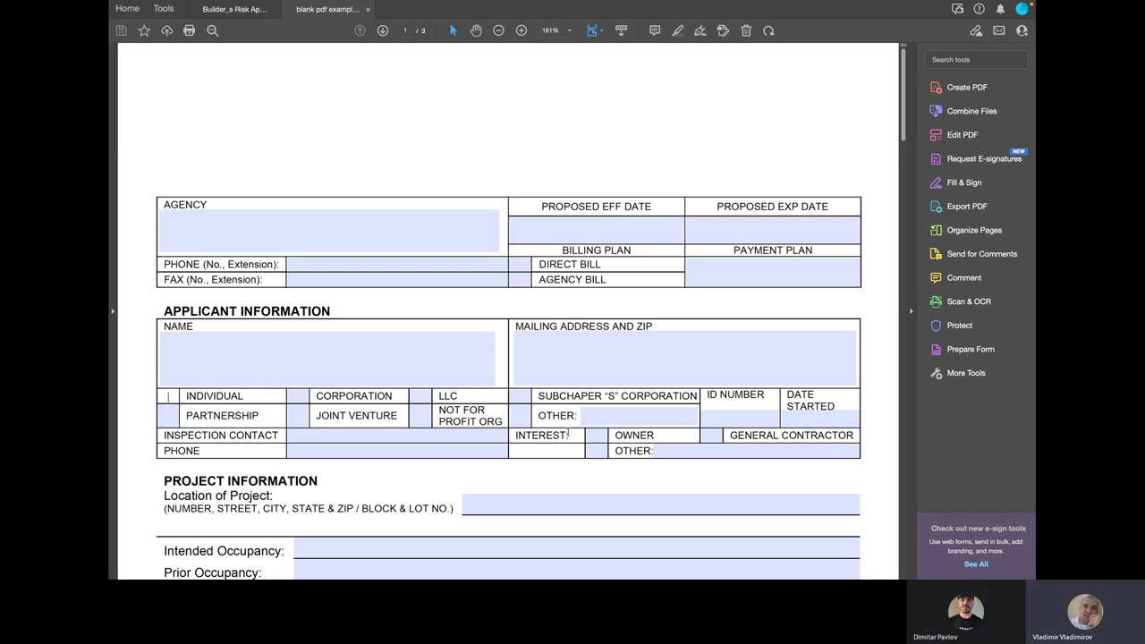
pyautogui.click(407, 236)
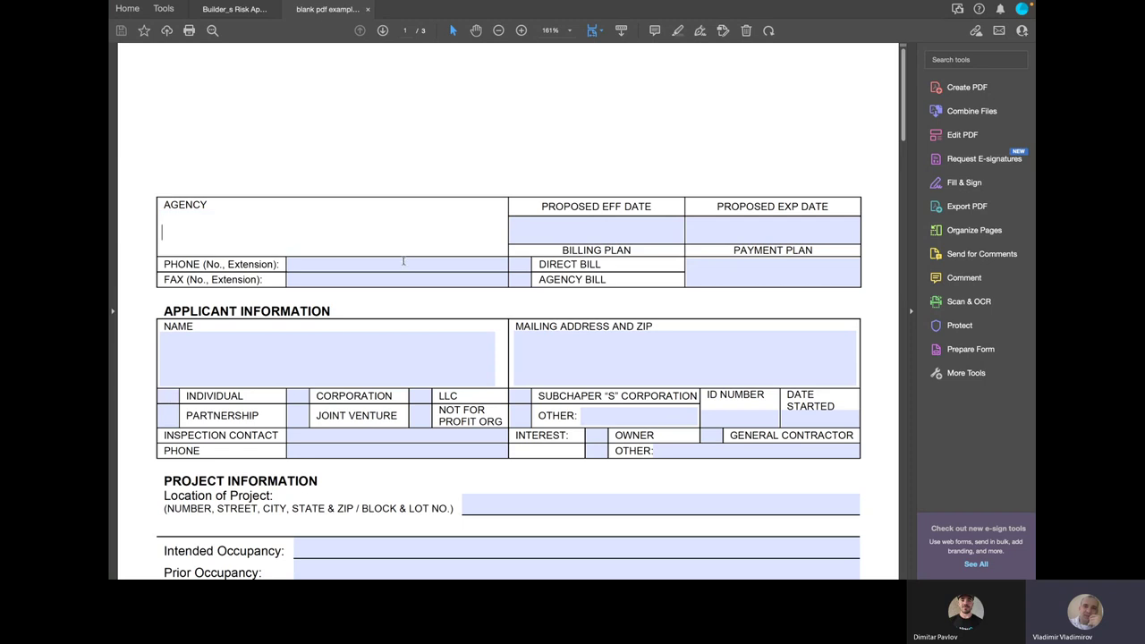
pyautogui.click(403, 261)
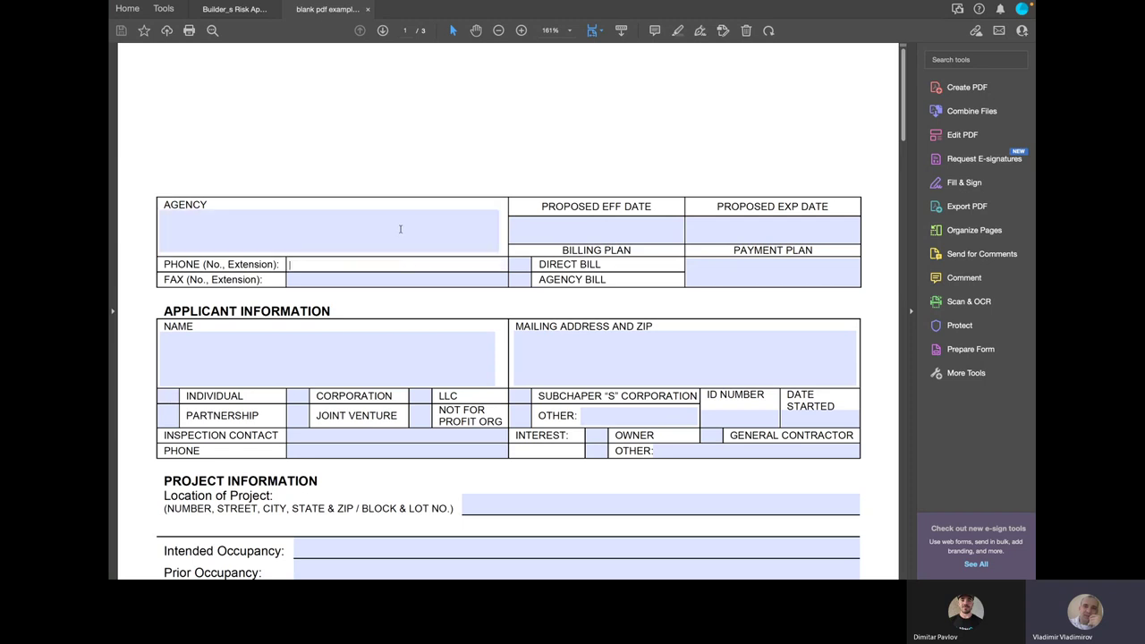
pyautogui.click(169, 395)
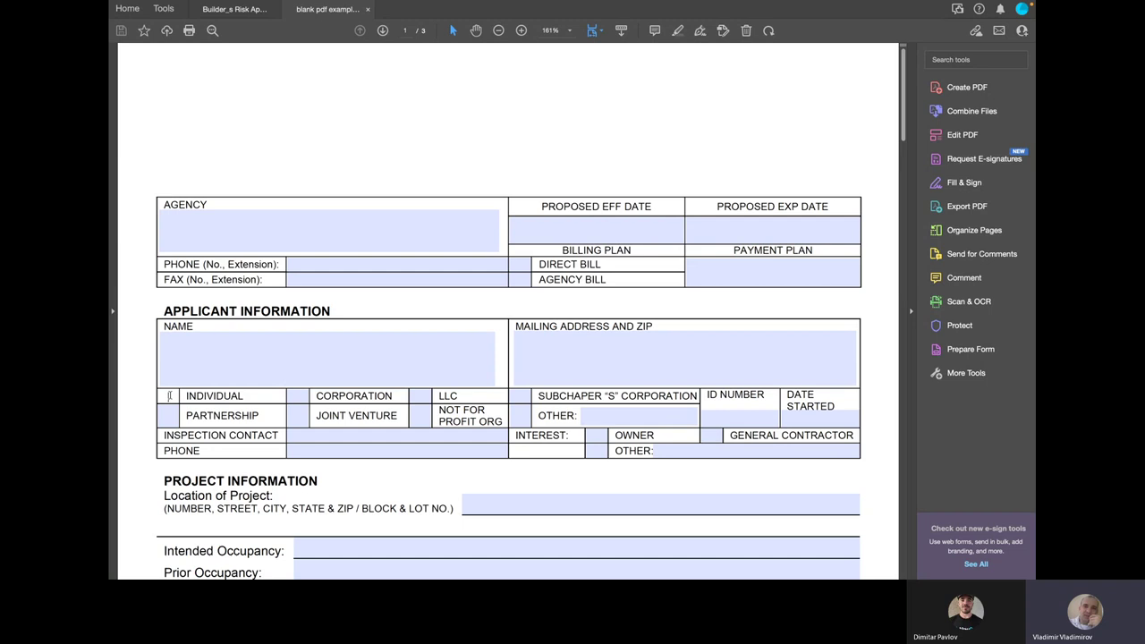
pyautogui.write('x')
pyautogui.press('BackSpace')
# Inspect the Date Started and Proposed Eff/Exp Date fields, dismissing the low battery notice
pyautogui.click(809, 419)
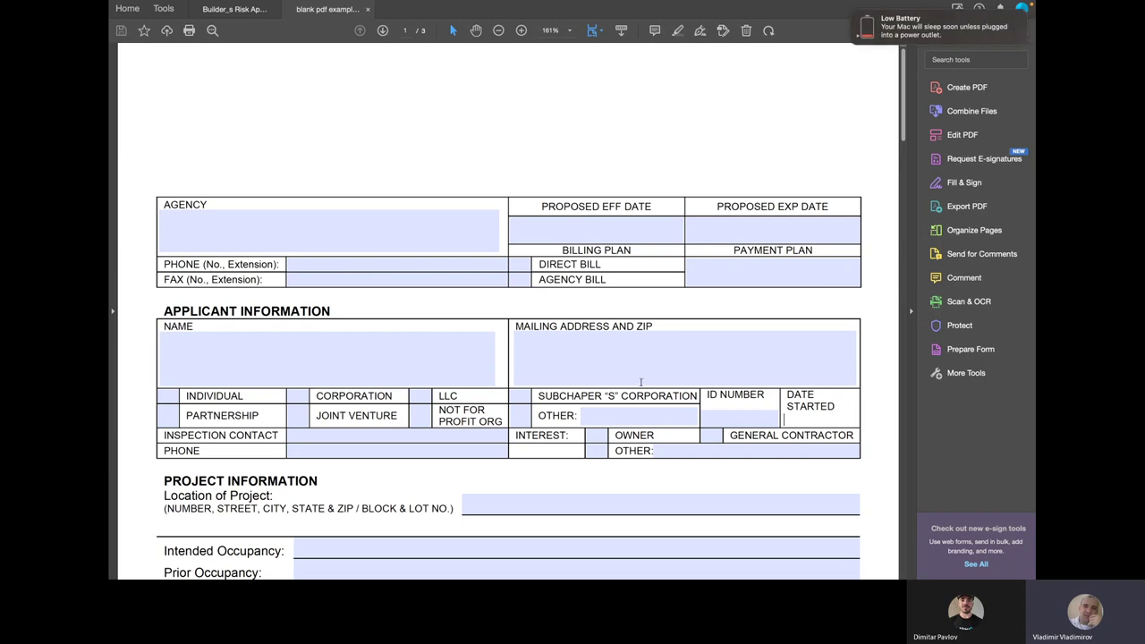
pyautogui.click(851, 12)
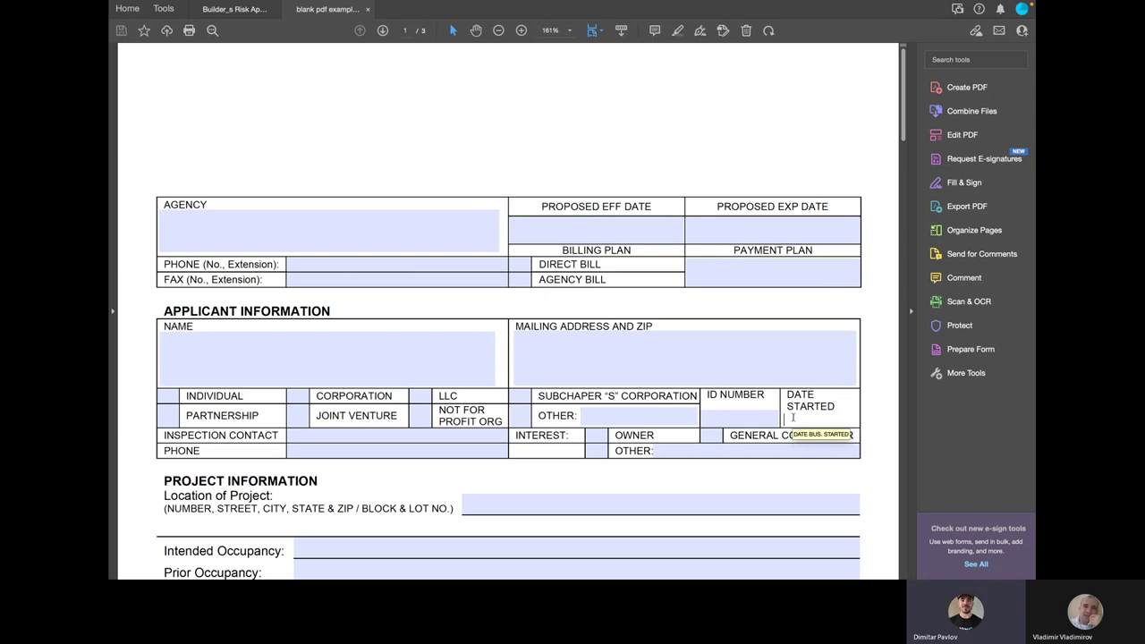
pyautogui.click(577, 230)
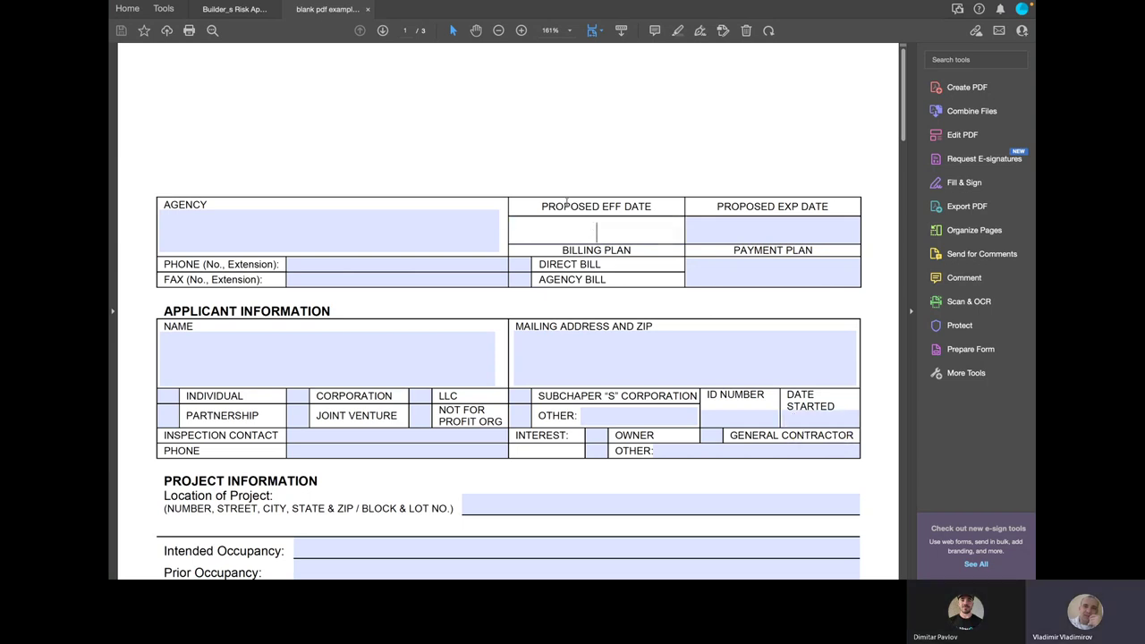
pyautogui.click(758, 235)
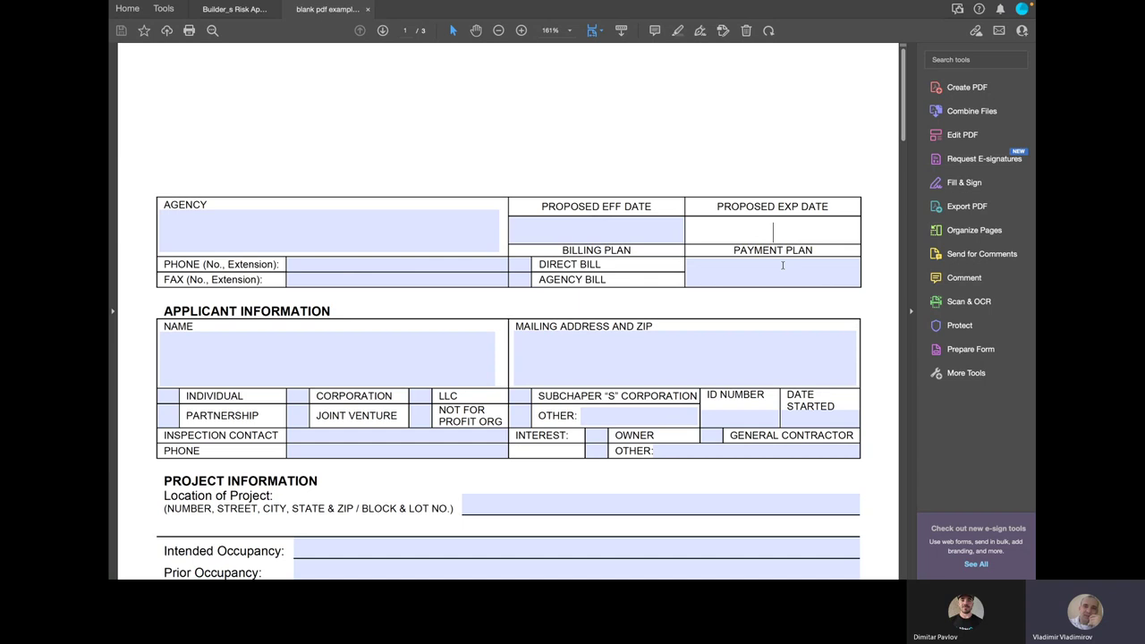
pyautogui.click(820, 424)
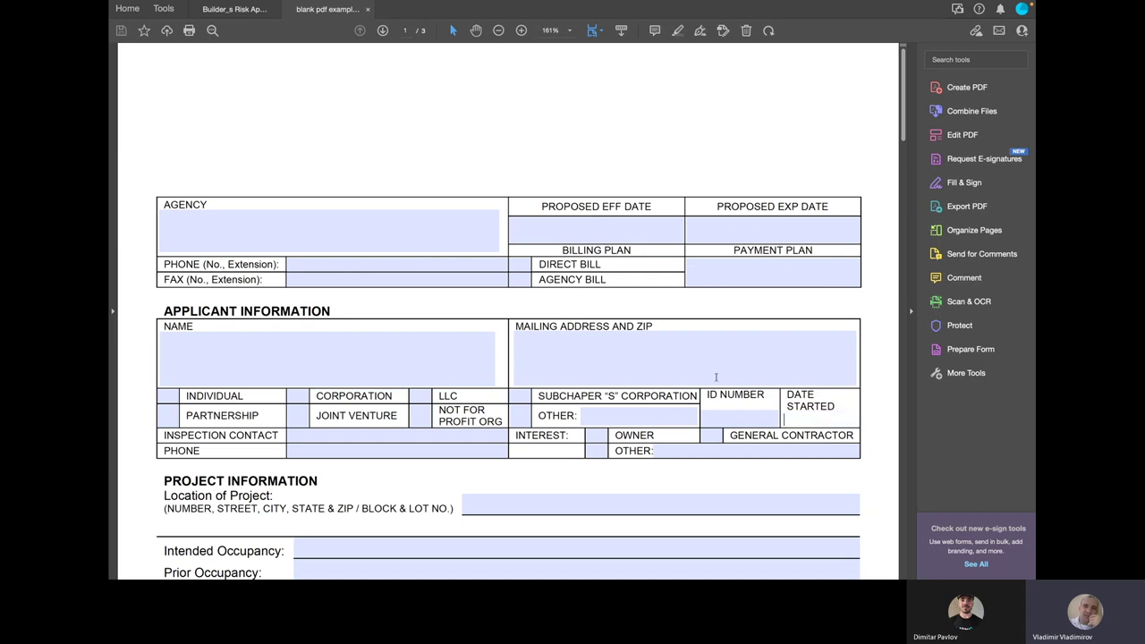
pyautogui.click(608, 238)
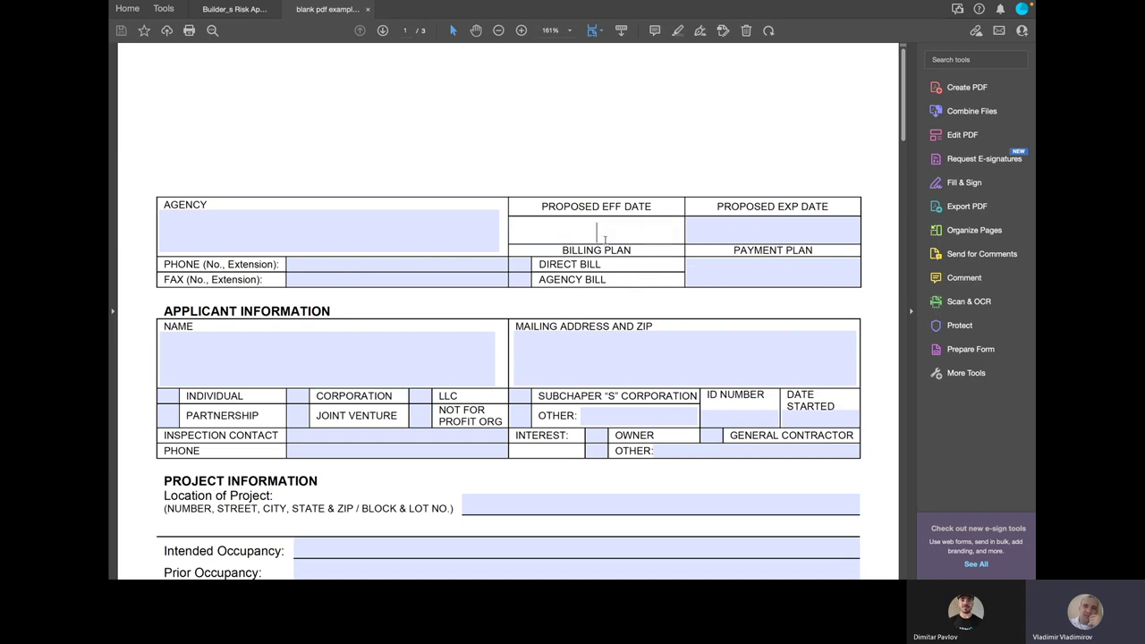
pyautogui.click(746, 236)
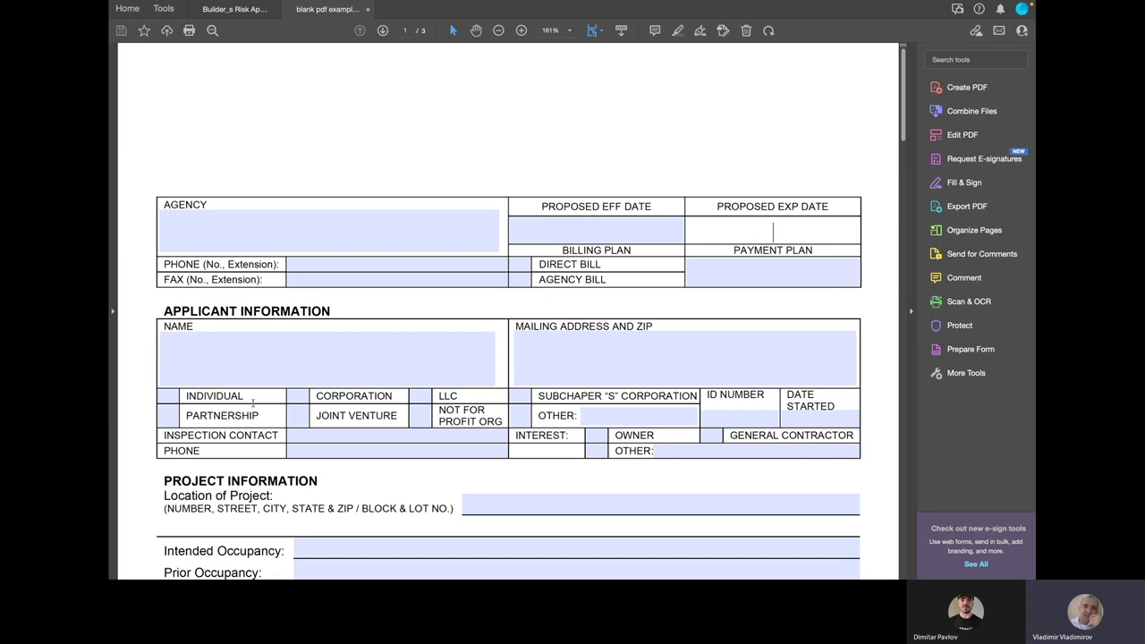
# Check the Individual and Corporation boxes, then return to the Sample PDF Form page
pyautogui.click(170, 396)
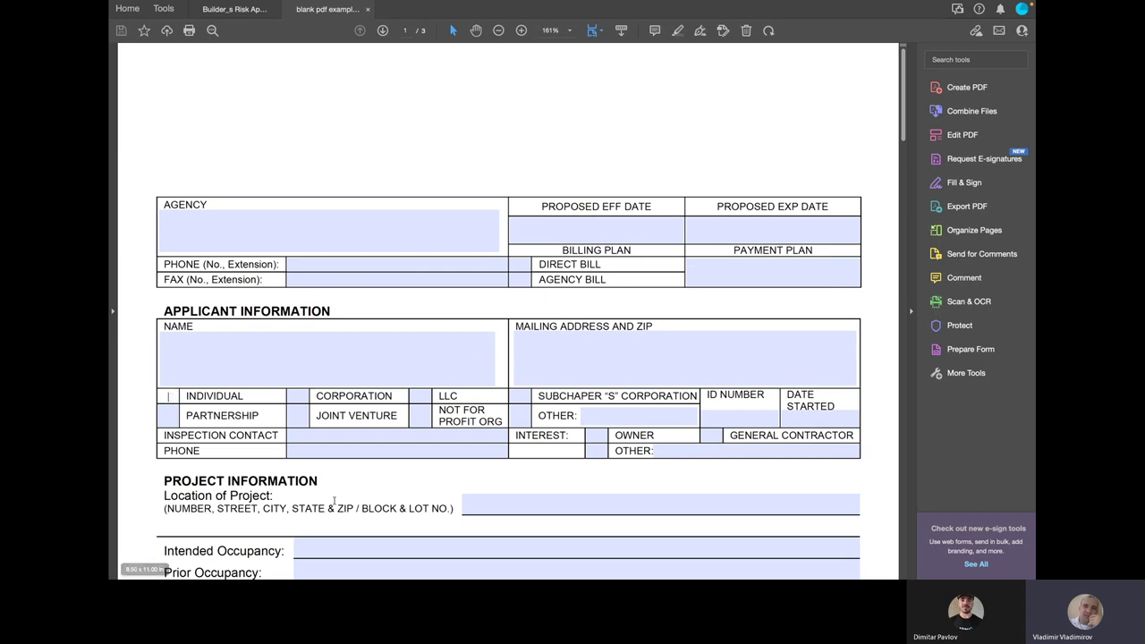
pyautogui.scroll(-2, 371, 470)
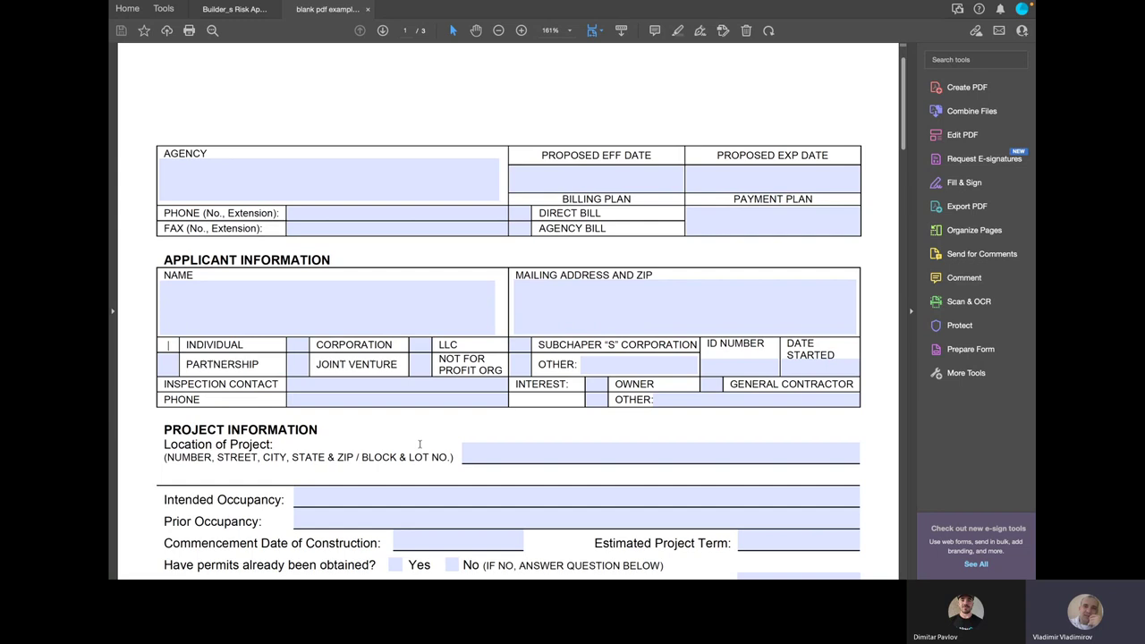
pyautogui.scroll(-3, 420, 444)
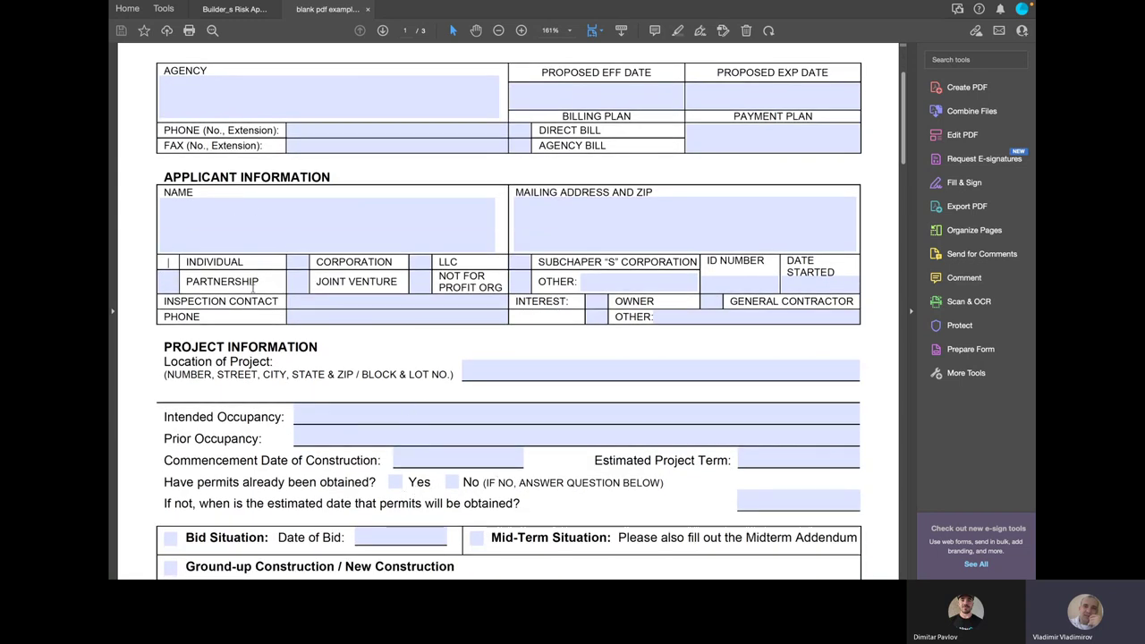
pyautogui.press('Tab')
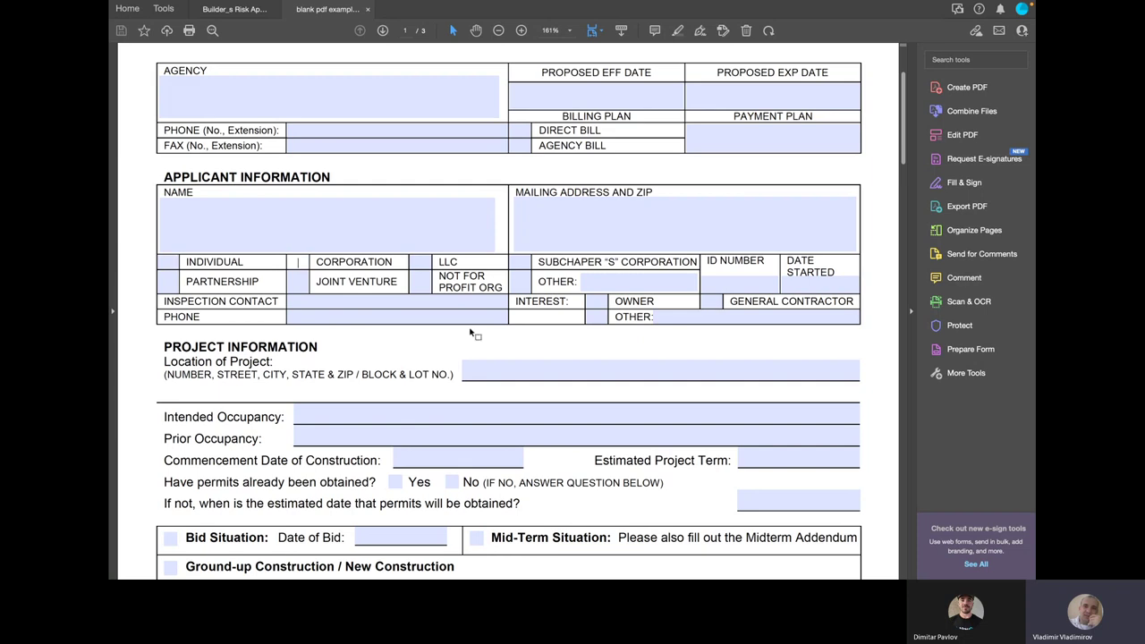
pyautogui.scroll(5, 469, 332)
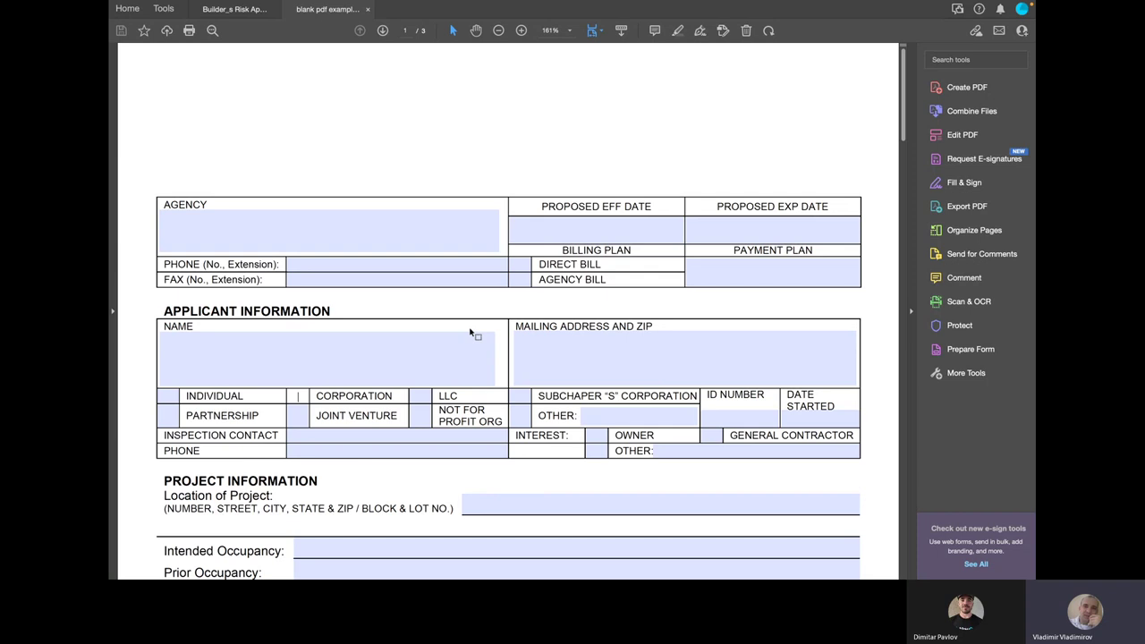
pyautogui.hotkey('ctrl', 'Right')
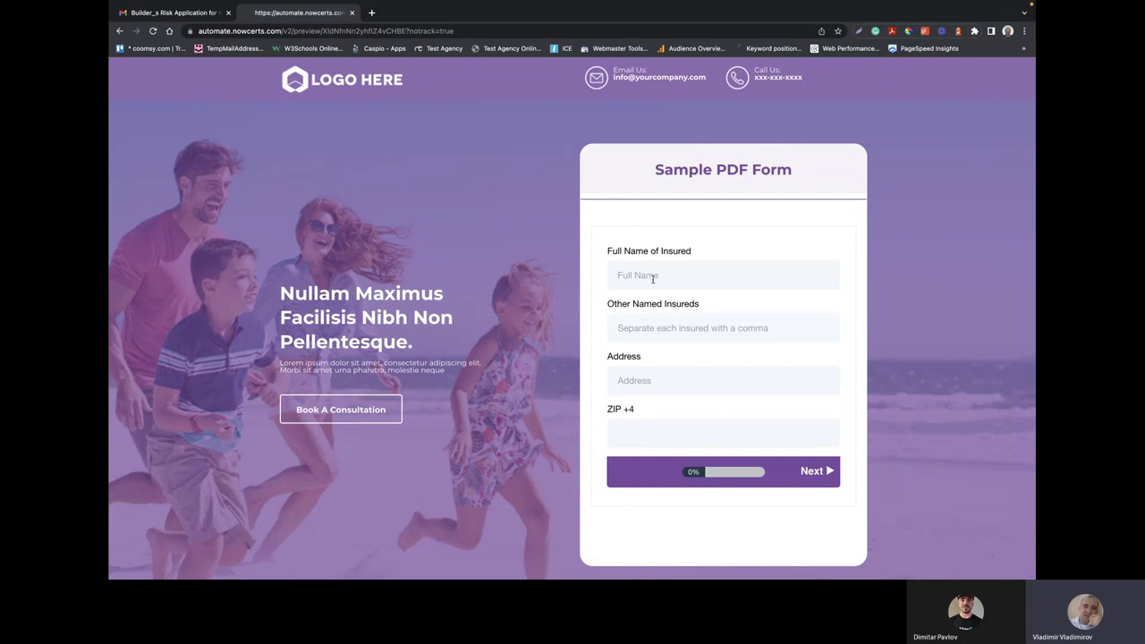
# Autofill the insured's full name, ABC, Inc as other named insured, and a saved address
pyautogui.click(653, 278)
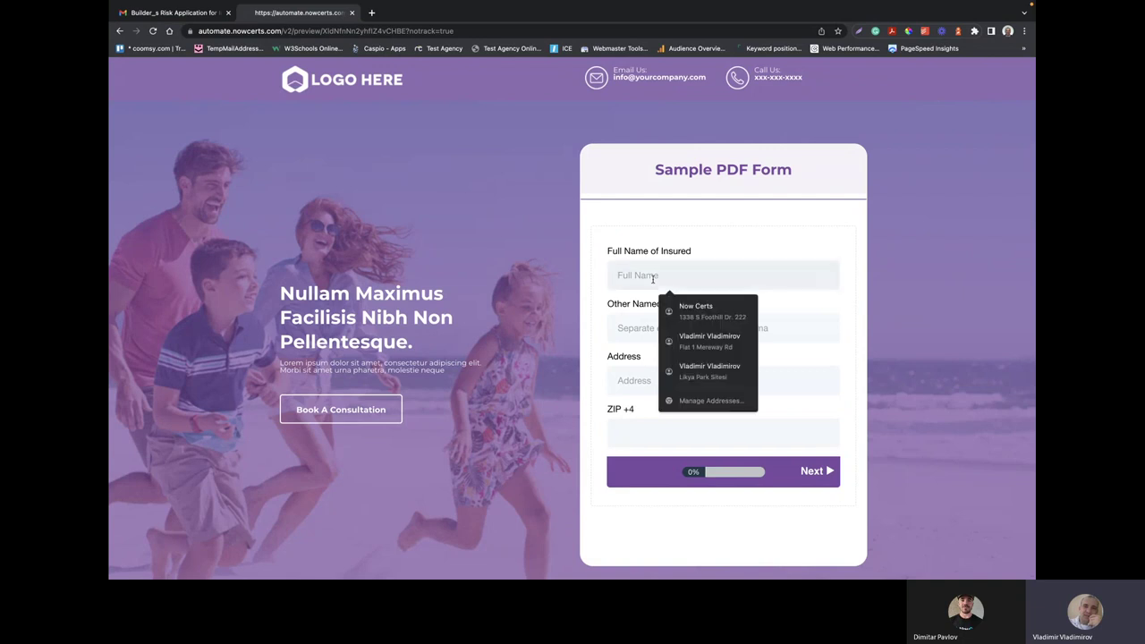
pyautogui.write('Ja')
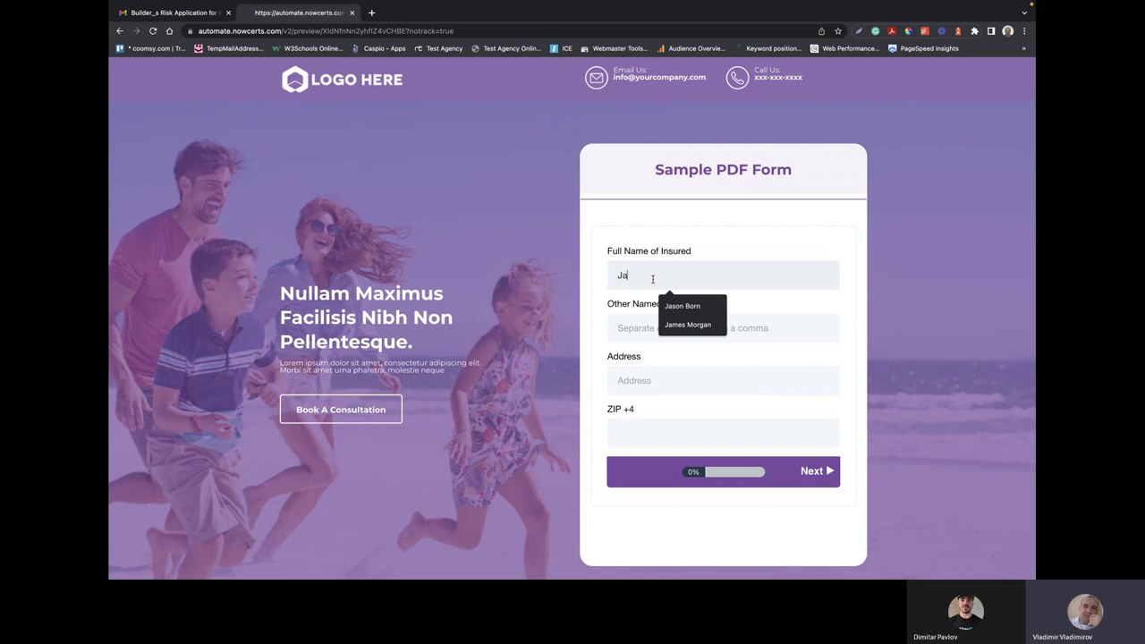
pyautogui.click(697, 305)
pyautogui.click(663, 329)
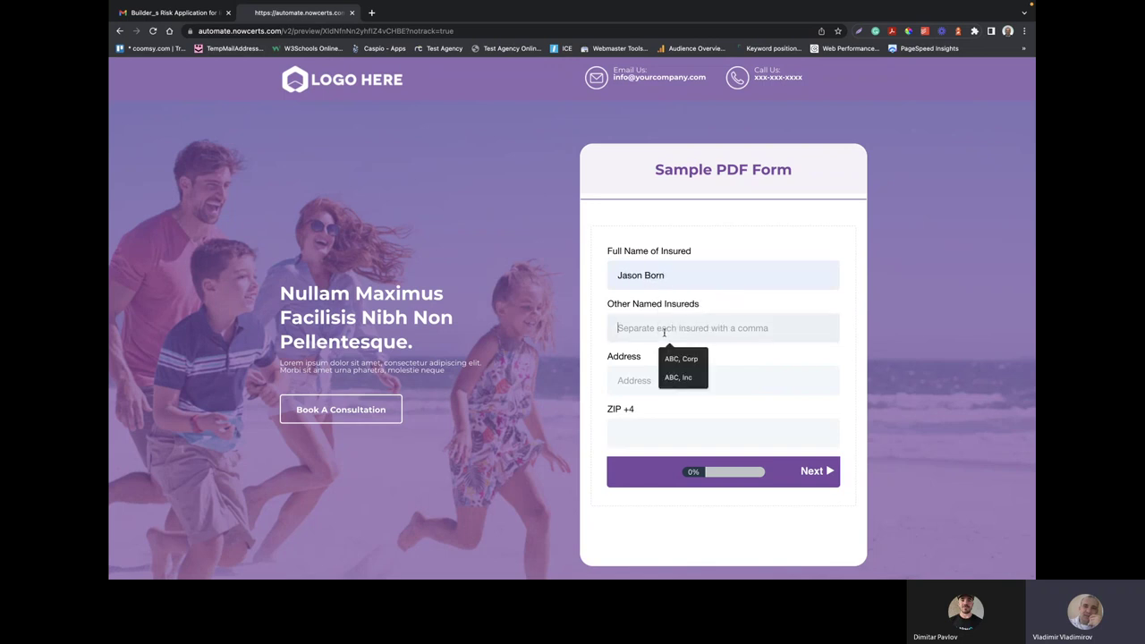
pyautogui.click(673, 377)
pyautogui.click(651, 381)
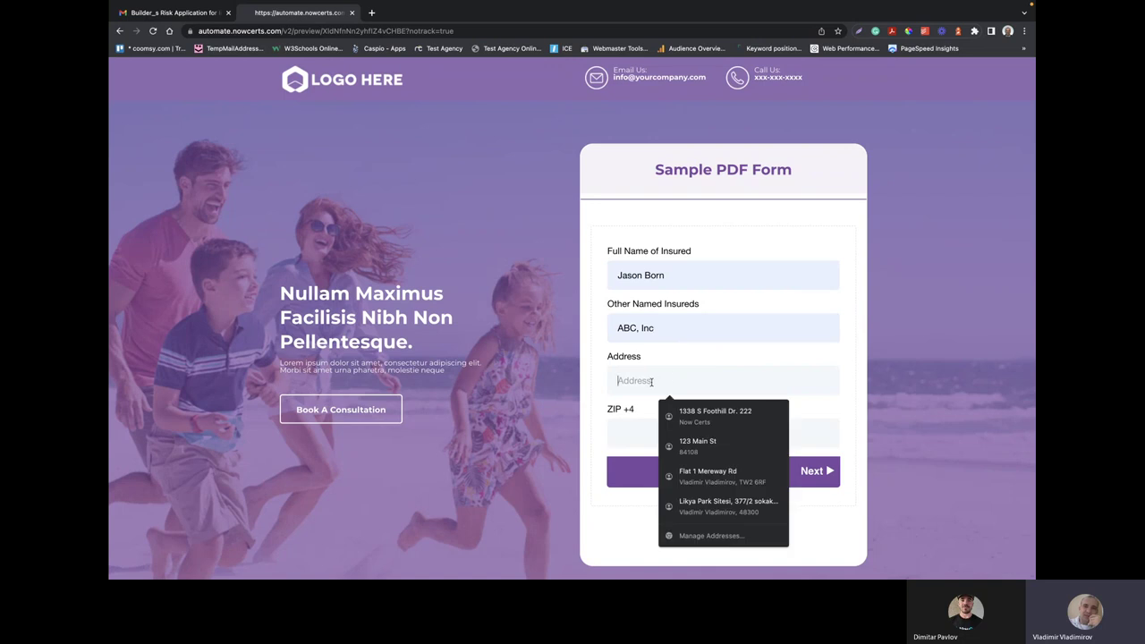
pyautogui.click(695, 445)
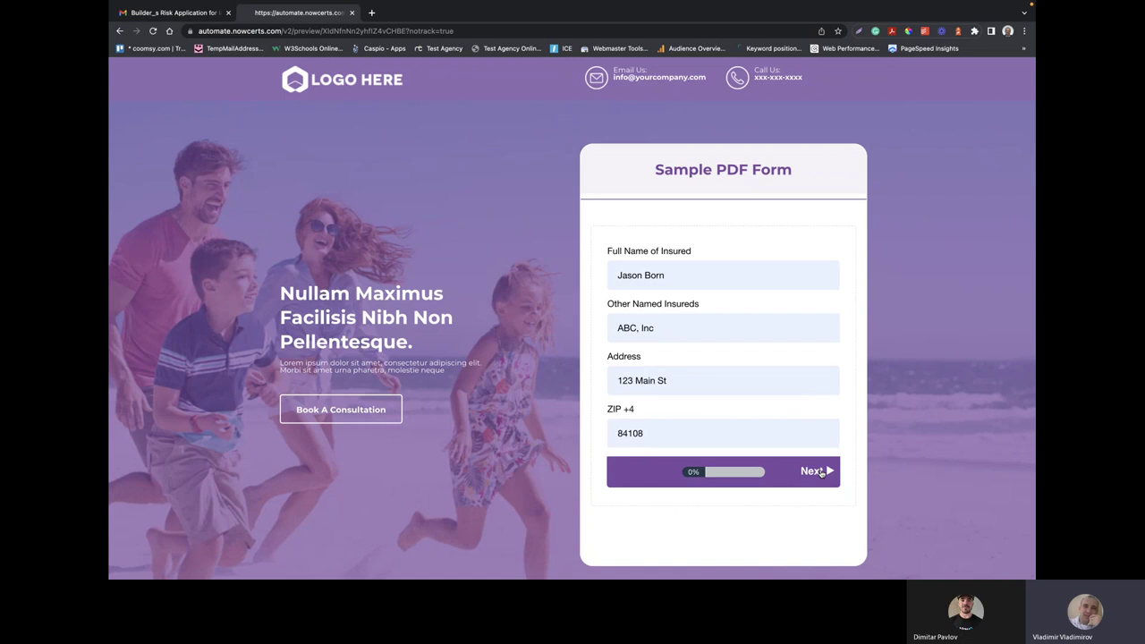
pyautogui.click(821, 473)
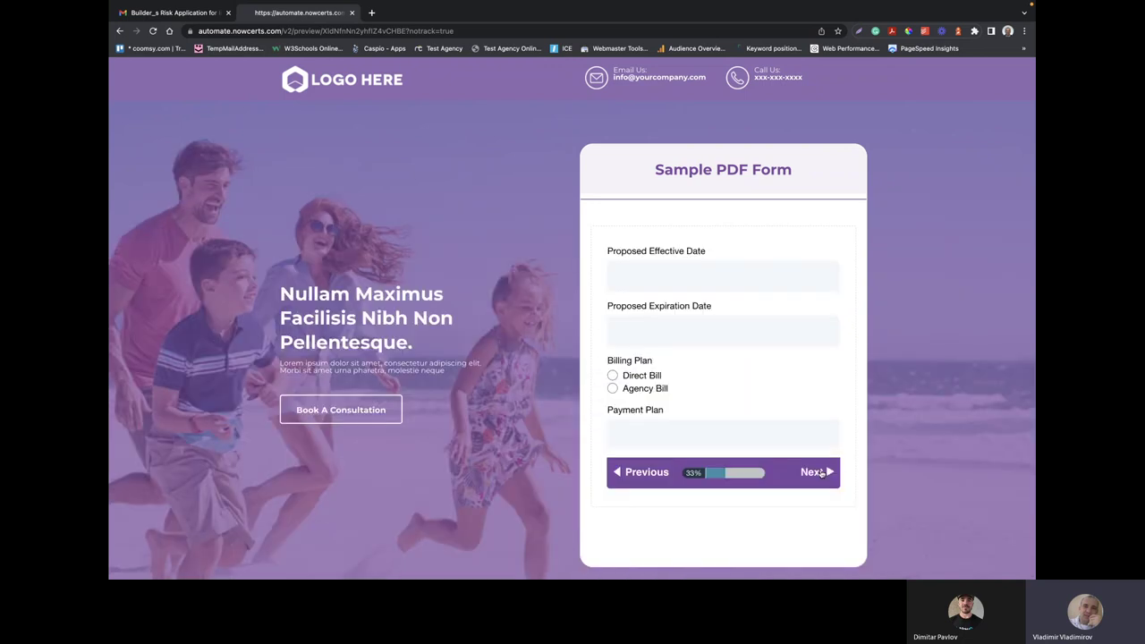
# Set dates 2022-11-25 to 2022-11-30, Direct Bill billing and a 12 Months payment plan
pyautogui.click(683, 276)
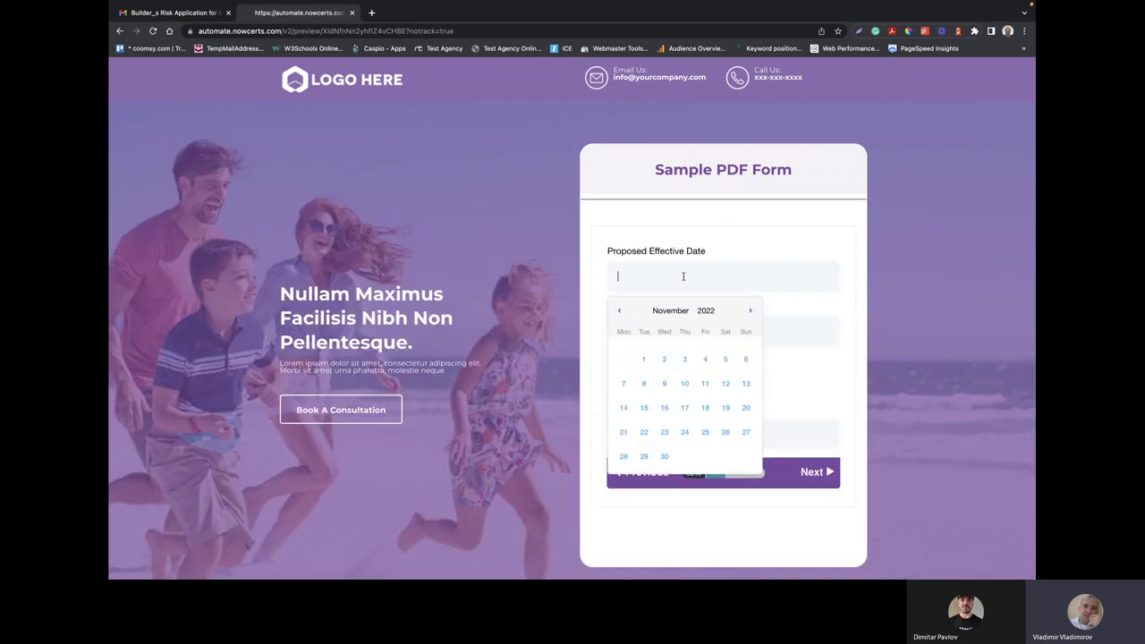
pyautogui.click(704, 433)
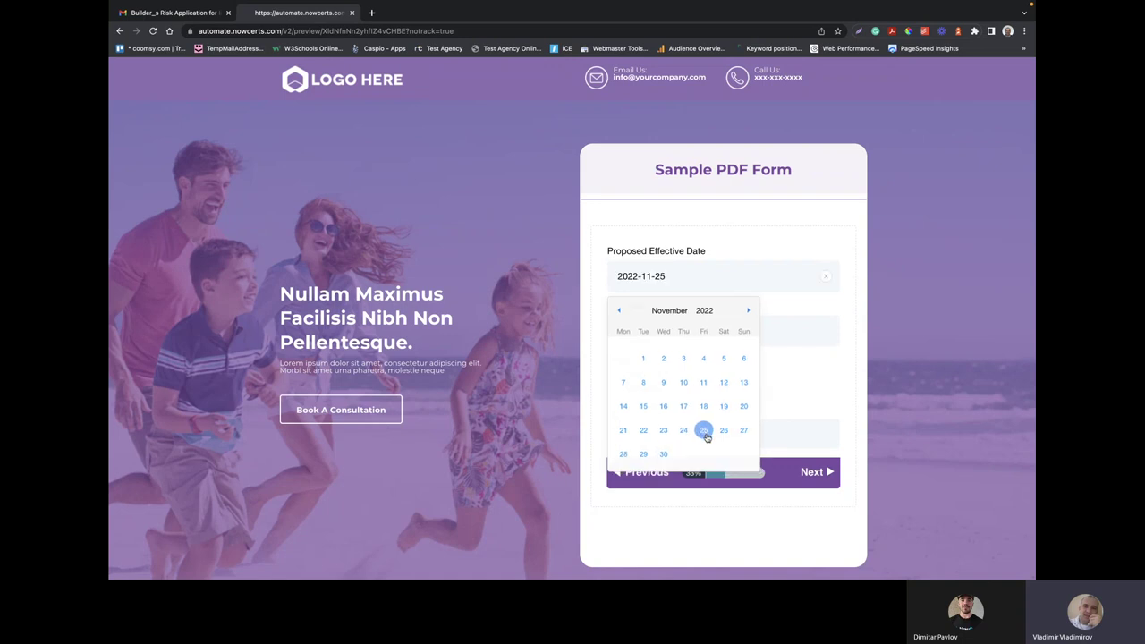
pyautogui.click(685, 330)
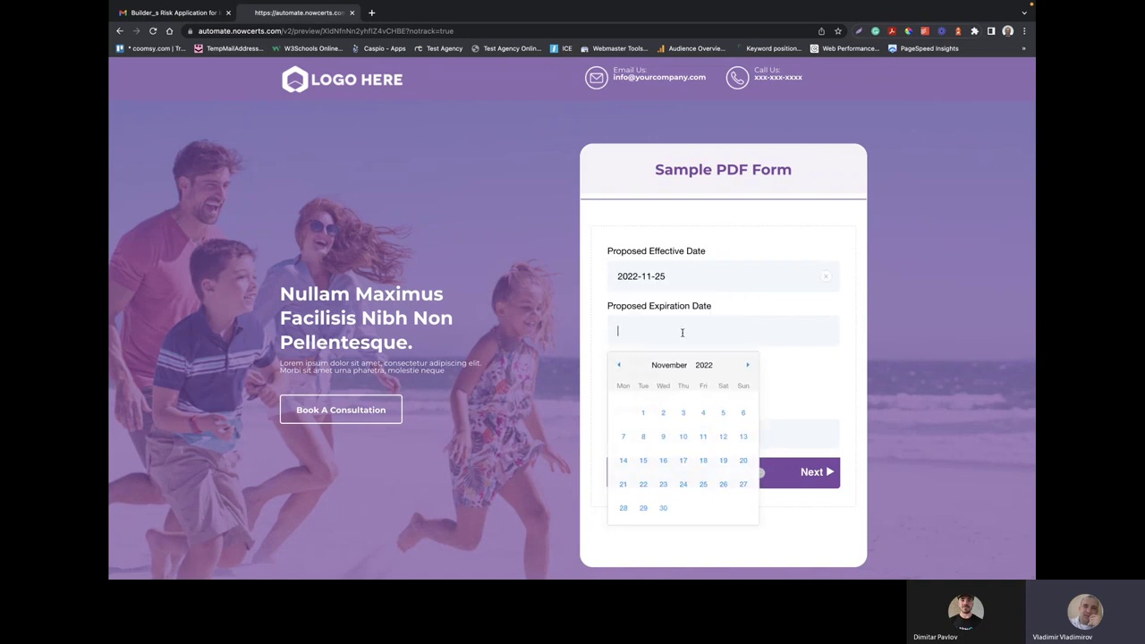
pyautogui.click(664, 510)
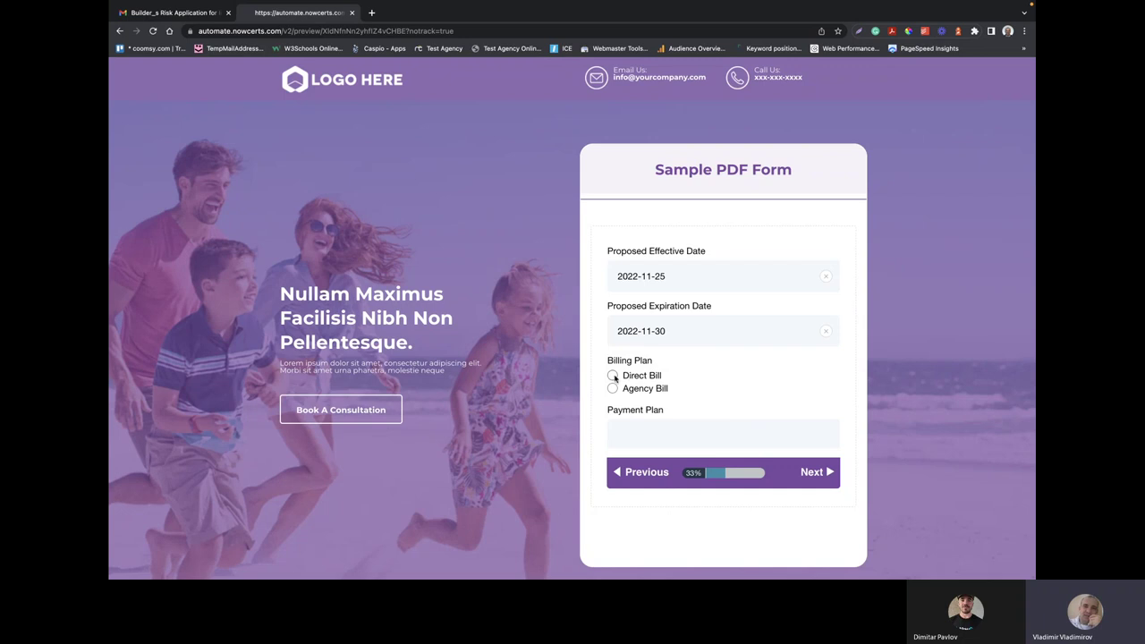
pyautogui.click(613, 376)
pyautogui.click(651, 439)
pyautogui.write('1')
pyautogui.click(681, 463)
pyautogui.click(816, 473)
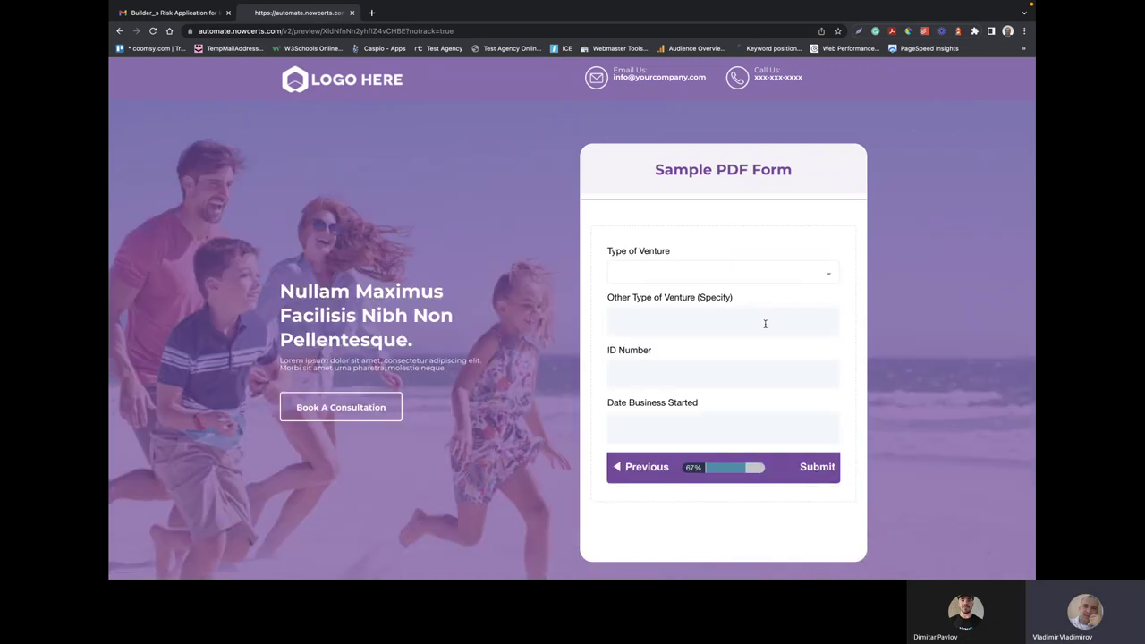
# Choose INDIVIDUAL venture type, enter the ID number, set start date 2022-11-01, and submit
pyautogui.click(754, 277)
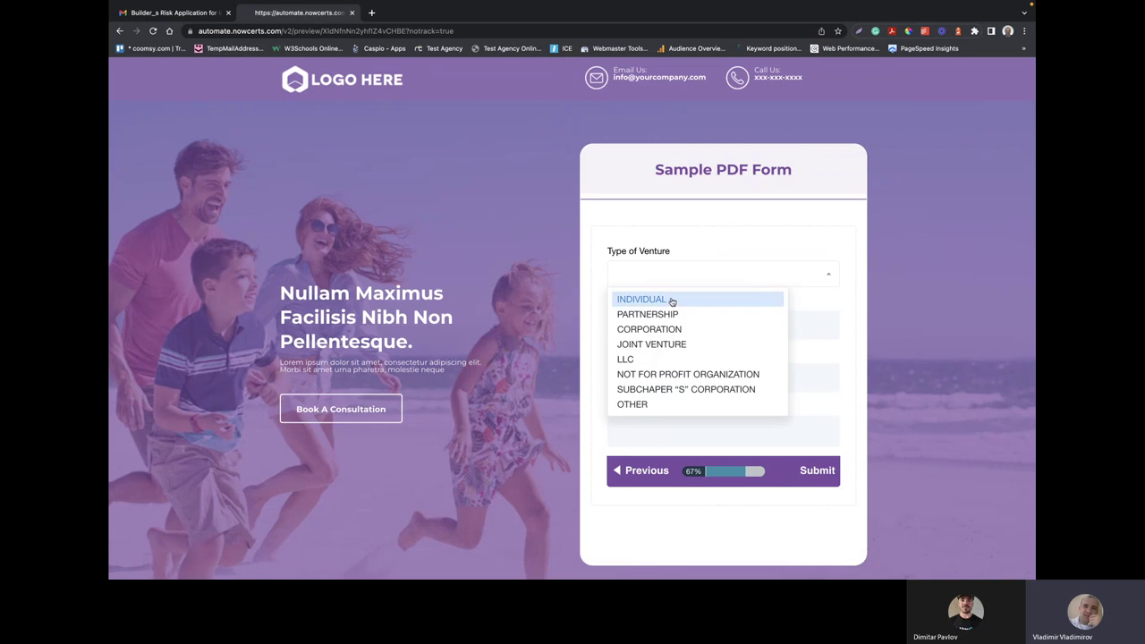
pyautogui.click(671, 302)
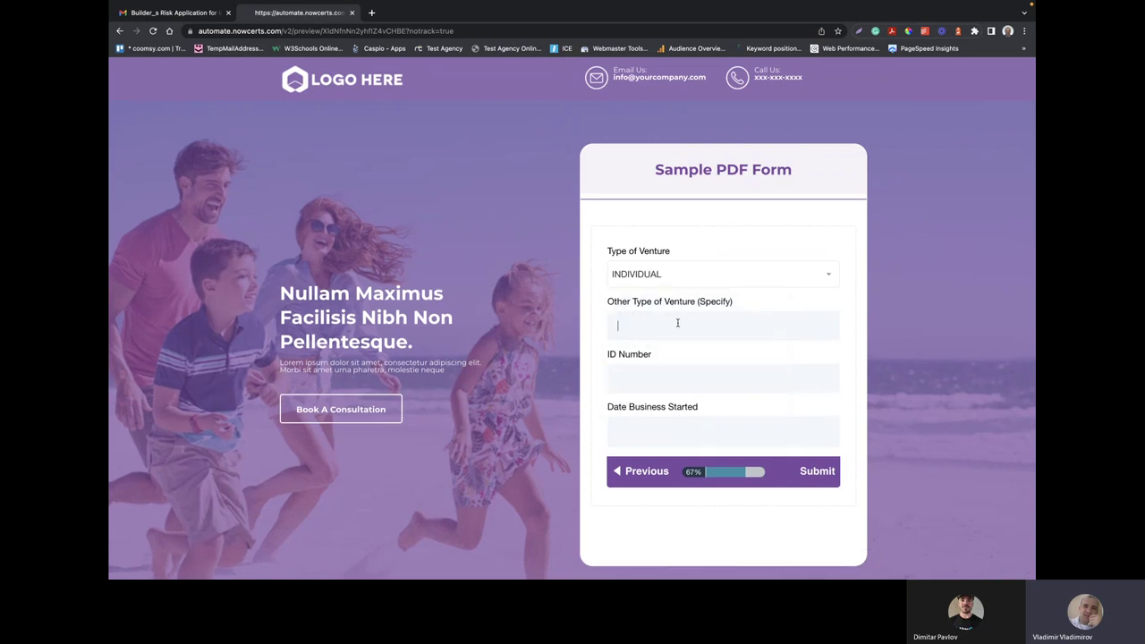
pyautogui.click(664, 378)
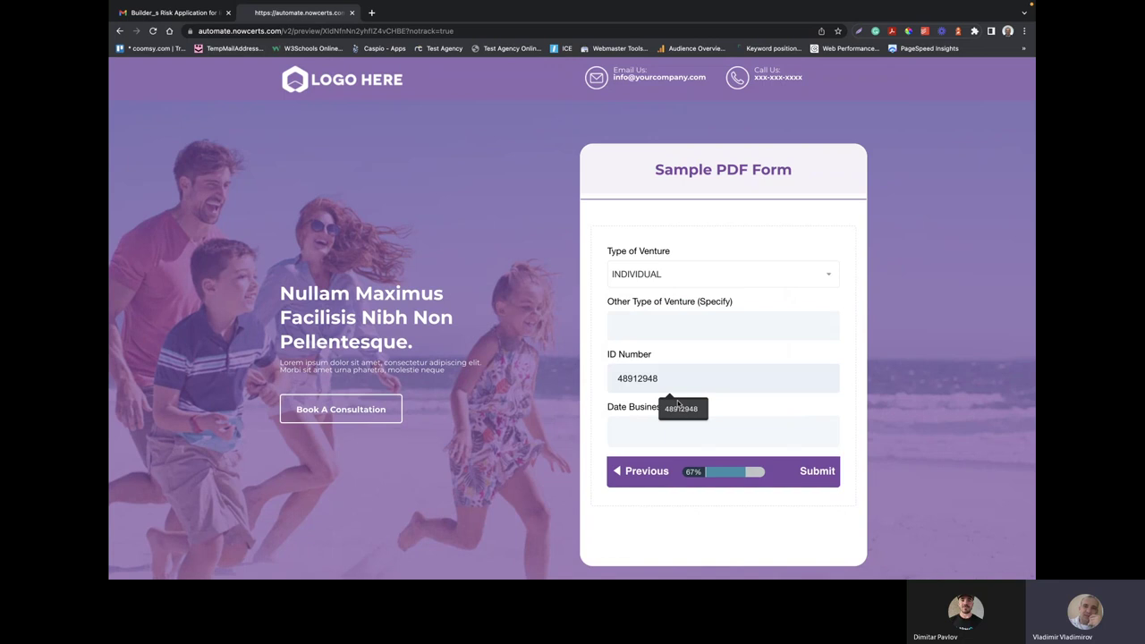
pyautogui.click(677, 424)
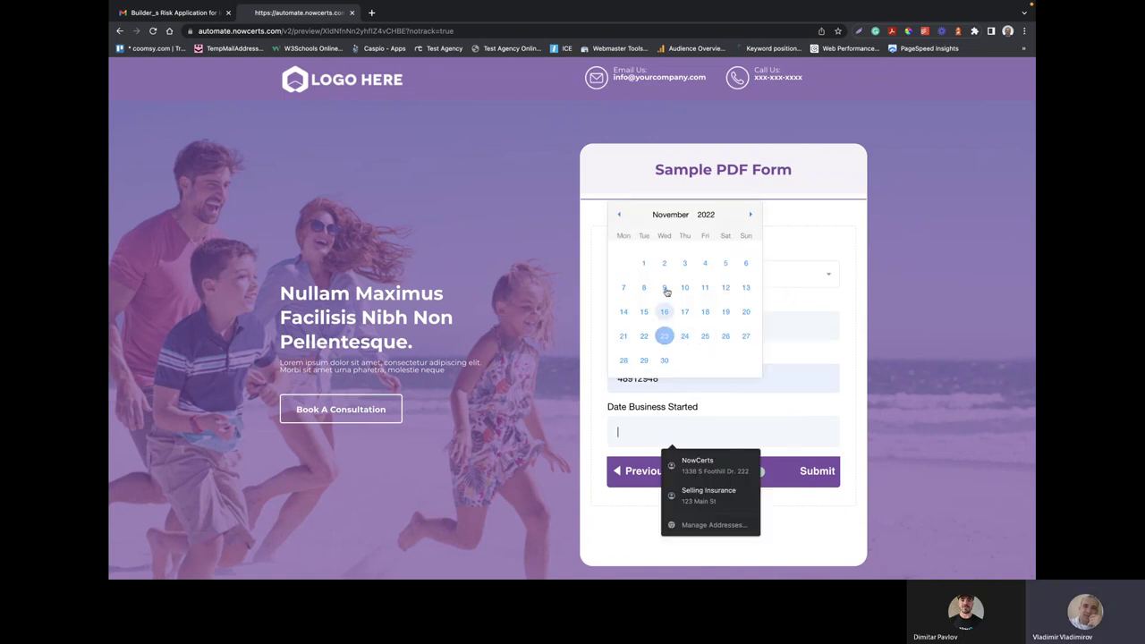
pyautogui.click(644, 263)
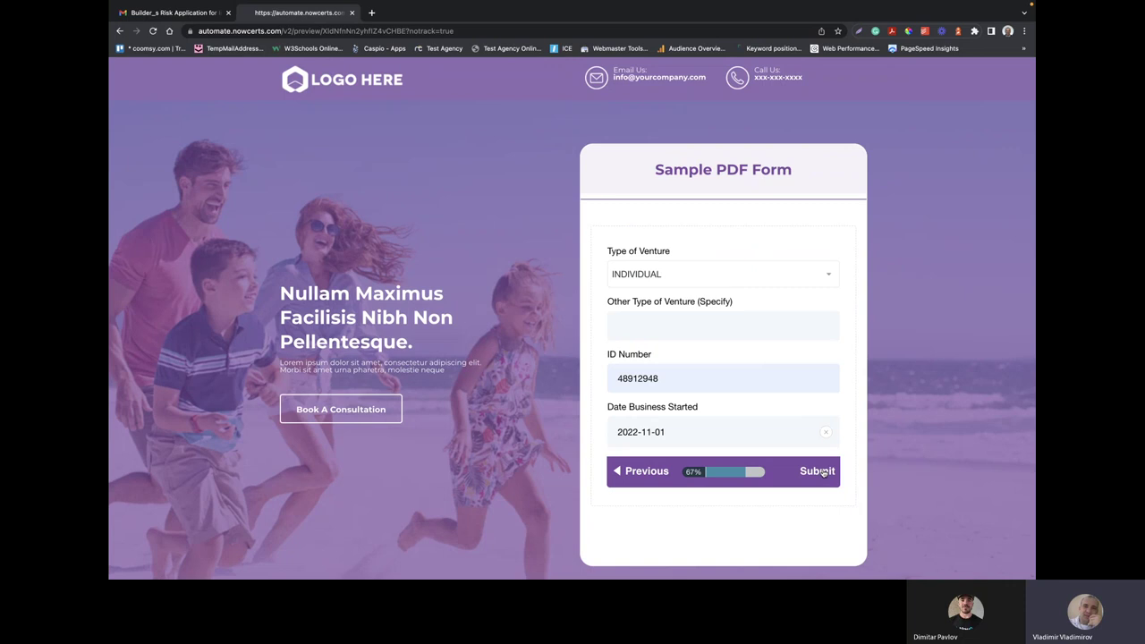
pyautogui.click(822, 472)
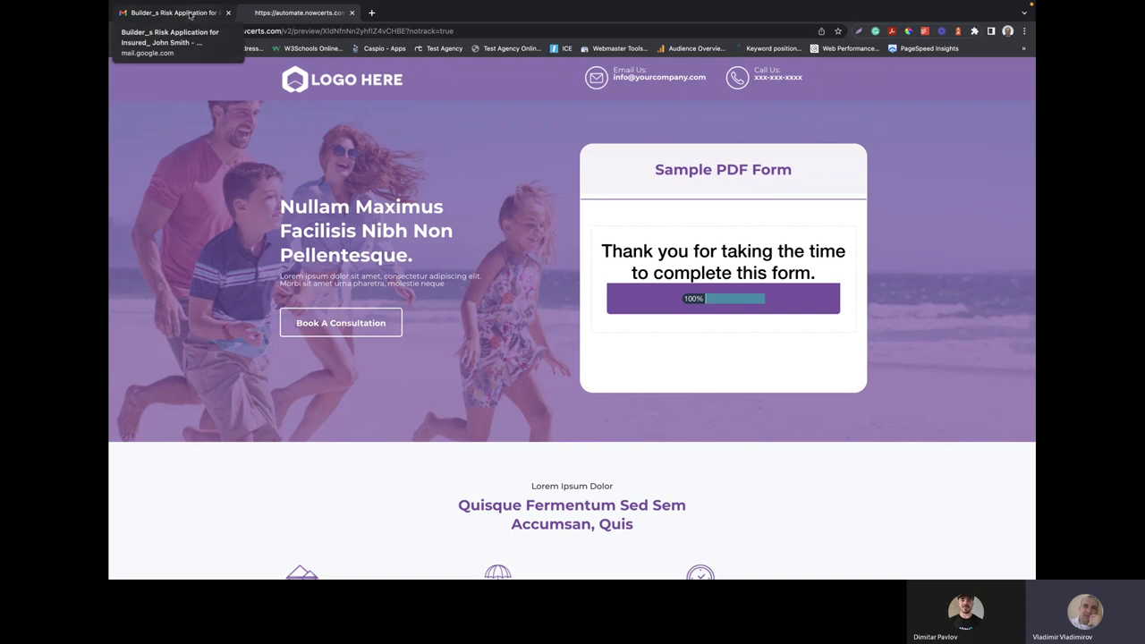
# View the Builder_s Risk Application email and its PDF in Gmail, then switch to Acrobat
pyautogui.click(189, 15)
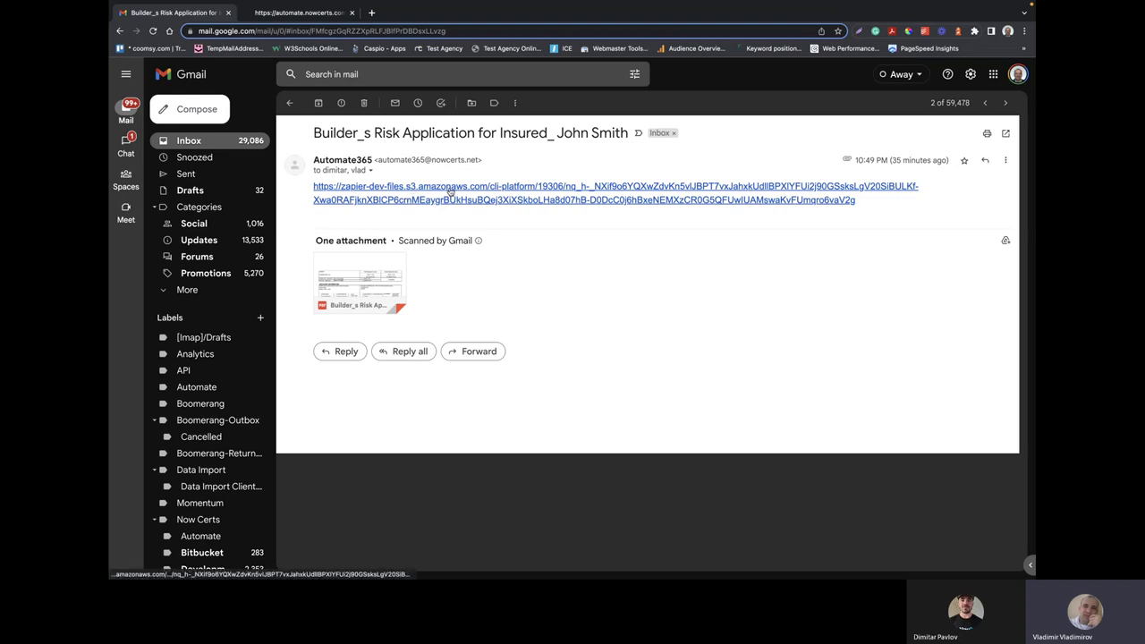
pyautogui.moveTo(376, 270)
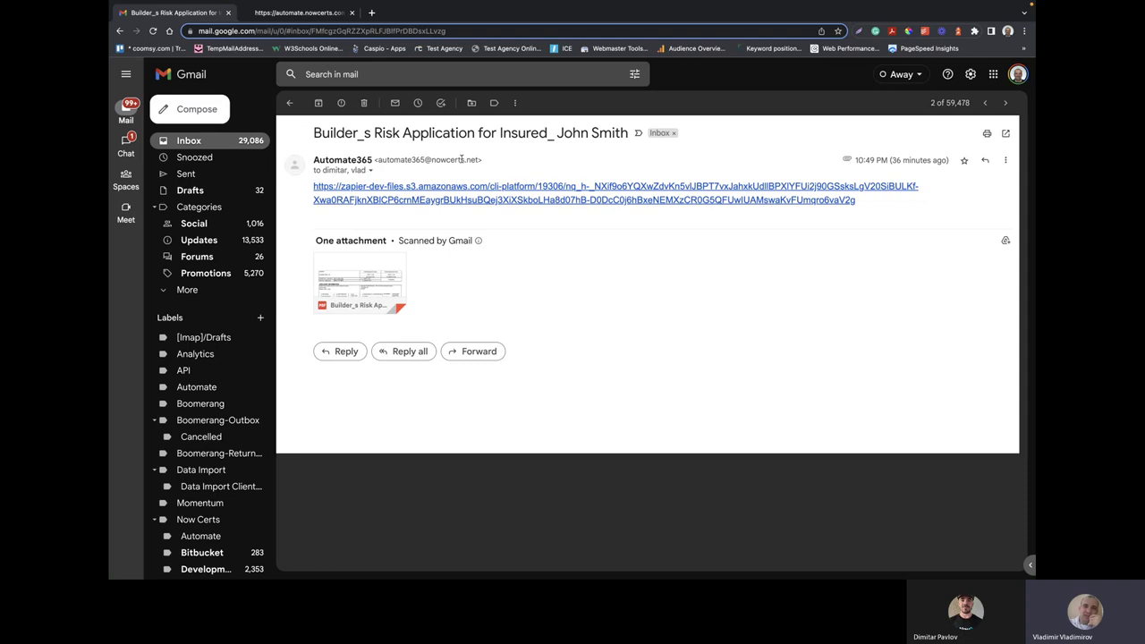
pyautogui.moveTo(481, 159); pyautogui.dragTo(379, 158)
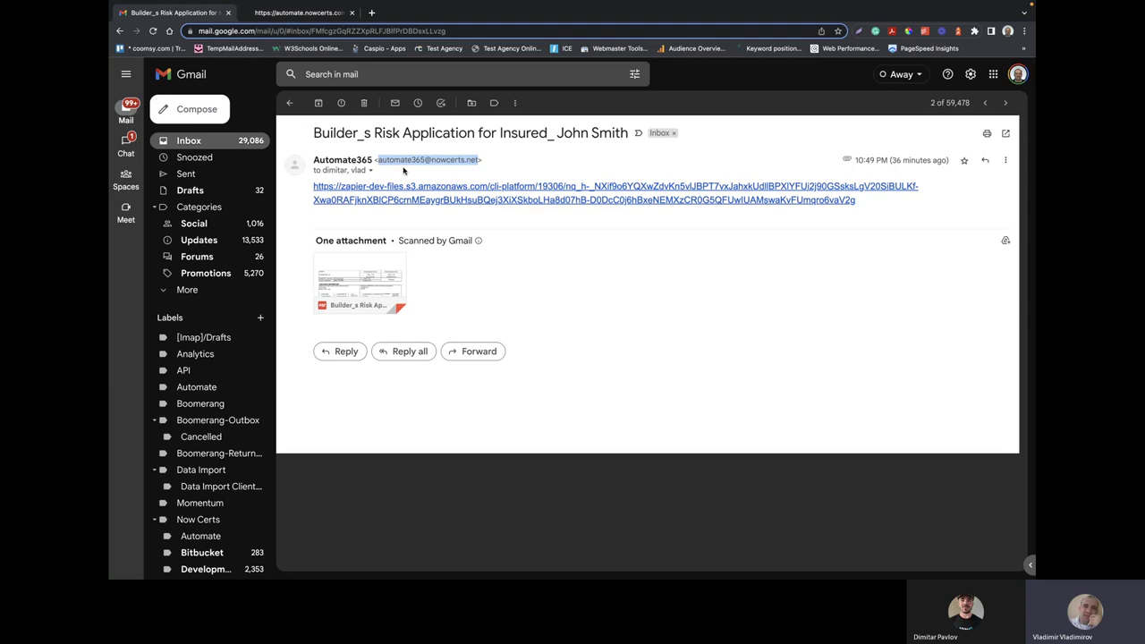
pyautogui.press('super+Tab')
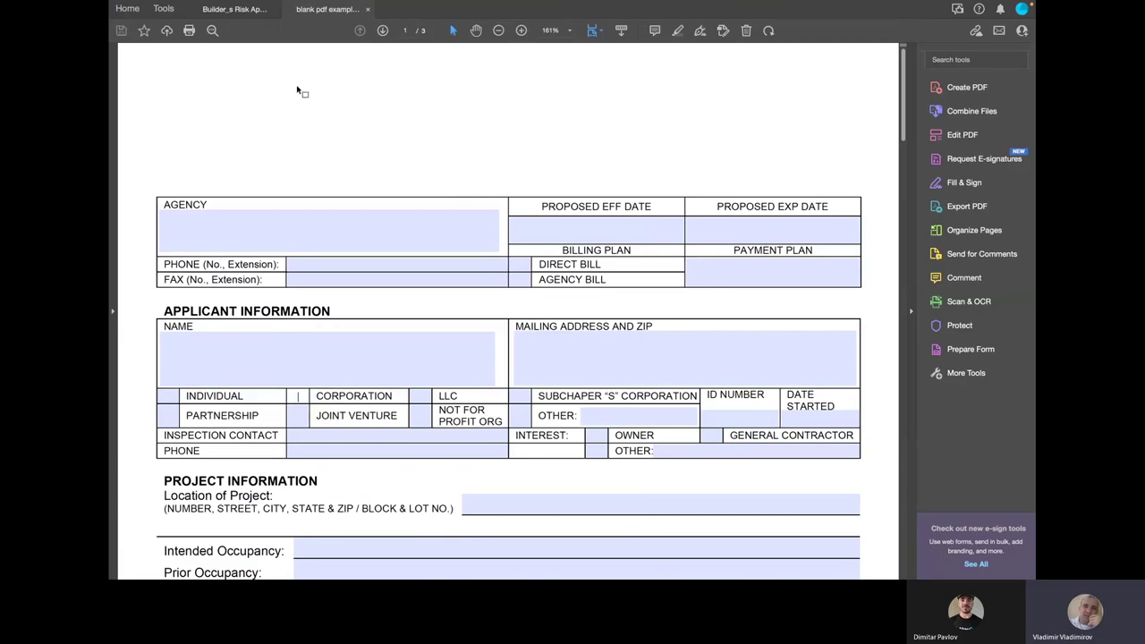
# Display the filled Builder_s Risk Application PDF with Example Business, LLC and INDIVIDUAL marked
pyautogui.click(237, 9)
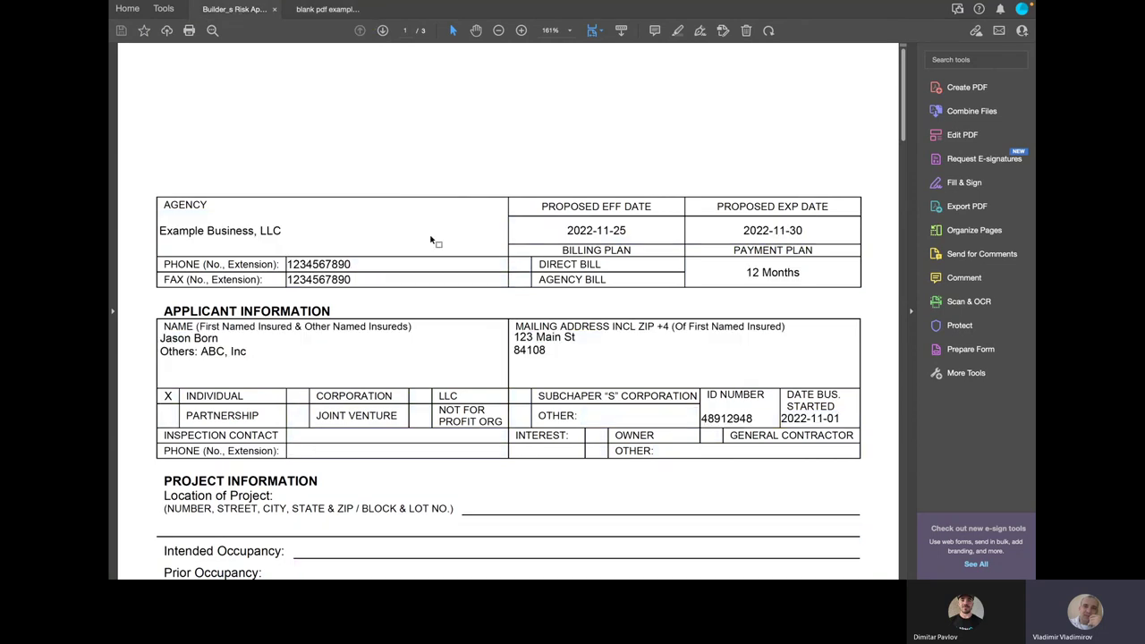